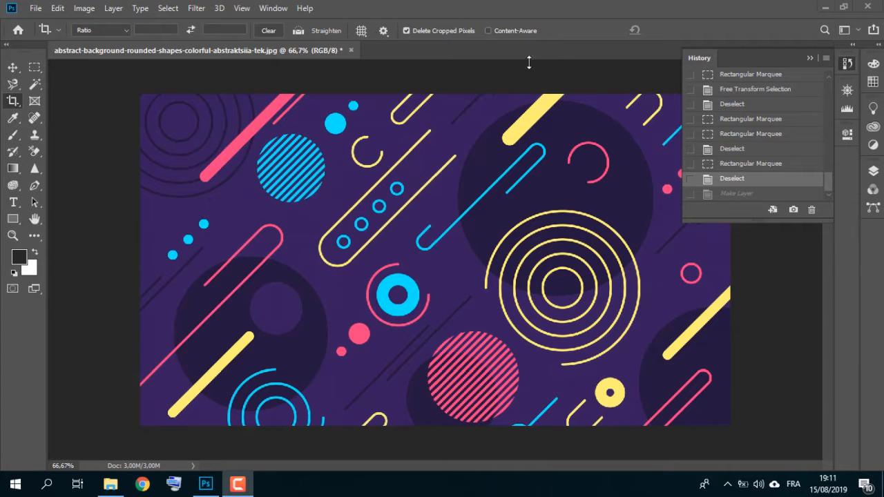
- Show the list of layers, enlarge it vertically, and add a new empty layer above the Background
left_click(275, 8)
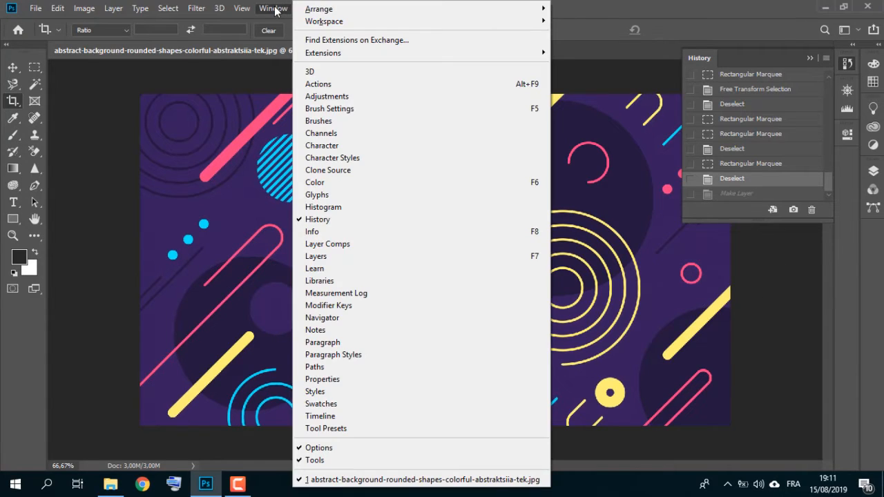
left_click(372, 256)
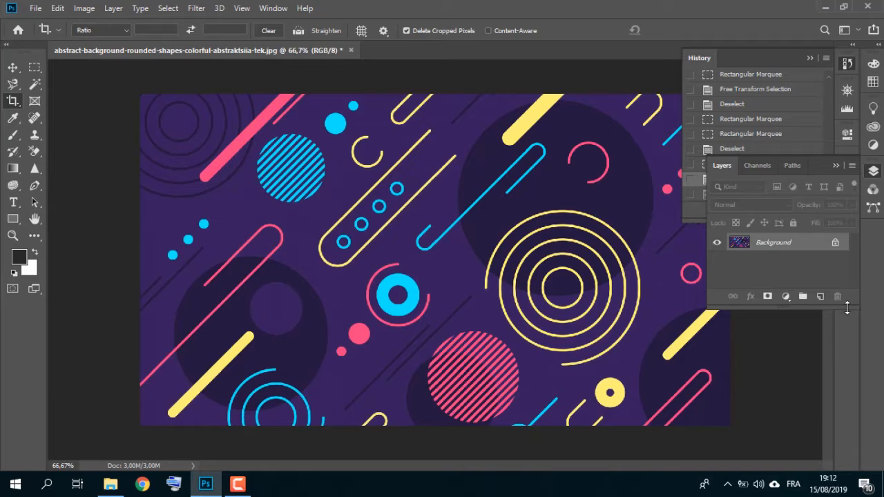
left_click_drag(846, 307, 835, 391)
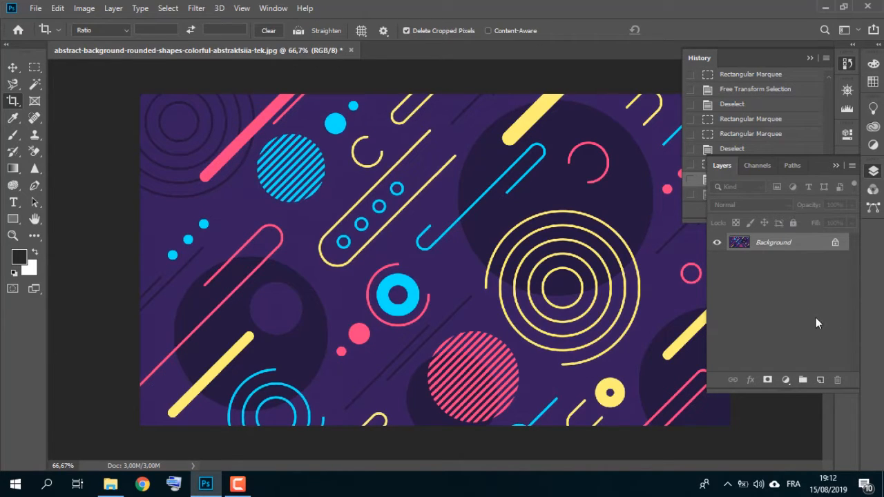
left_click(820, 380)
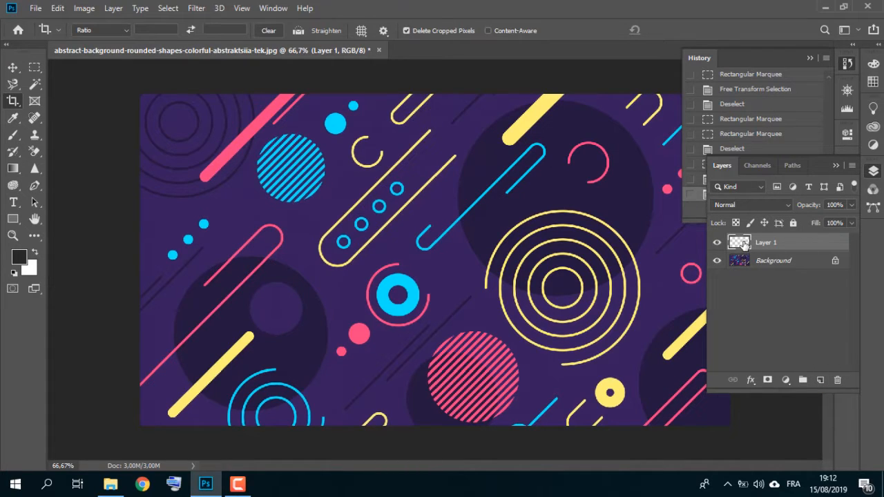
- Toggle the Background layer's visibility to inspect the transparent new layer, leaving the Background shown
left_click(716, 262)
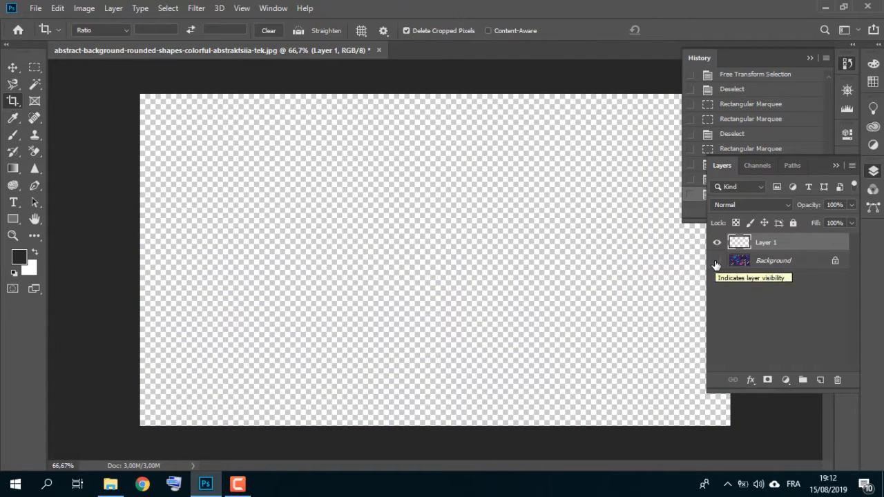
left_click(716, 262)
left_click(715, 261)
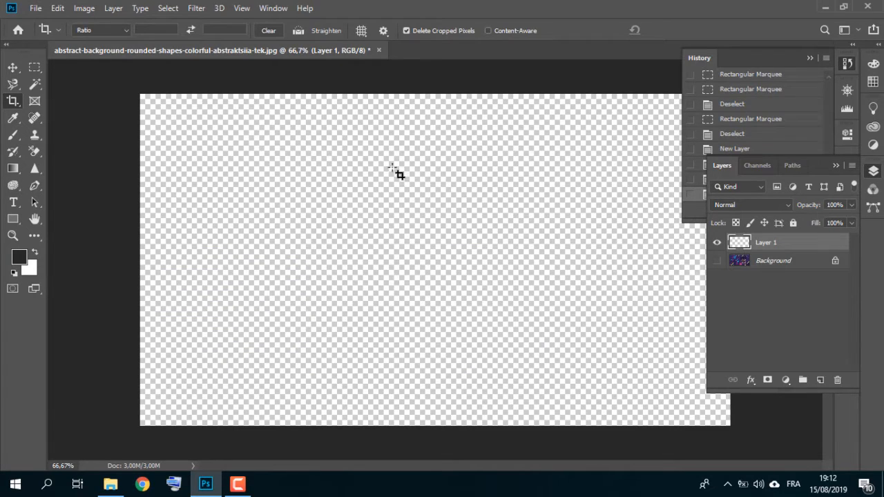
left_click(716, 261)
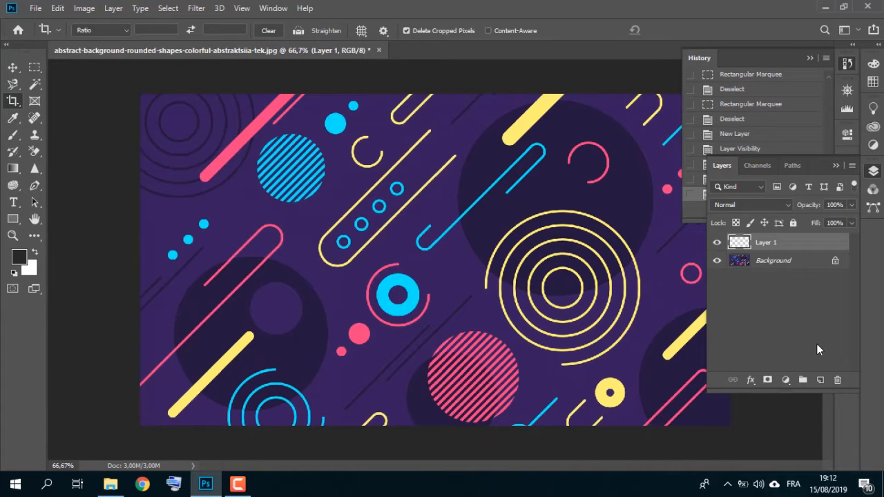
- Create a new layer group and move Layer 1 into it
left_click(802, 380)
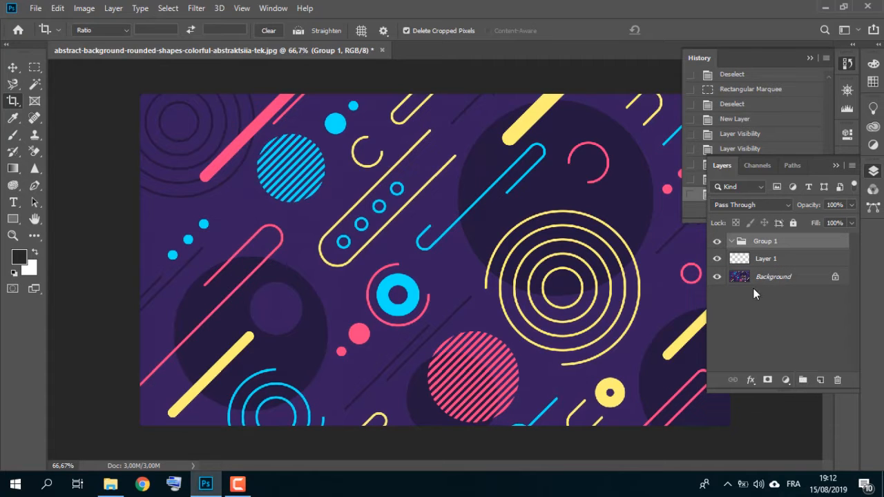
left_click_drag(778, 263, 779, 243)
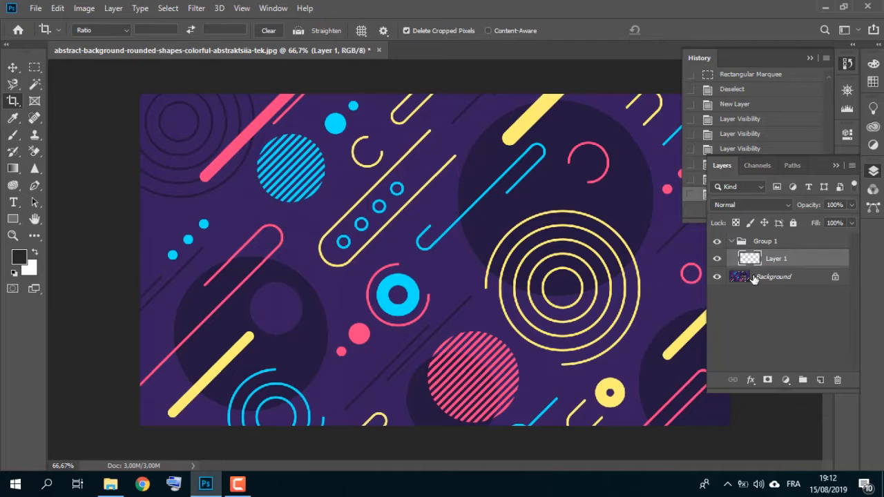
- Convert the Background into a regular layer named Layer 0 and move it into Group 1 below Layer 1
mouse_move(753, 278)
left_mouse_down()
mouse_move(764, 256)
mouse_move(754, 273)
mouse_move(755, 257)
mouse_move(756, 276)
mouse_move(756, 241)
mouse_move(757, 275)
left_mouse_up()
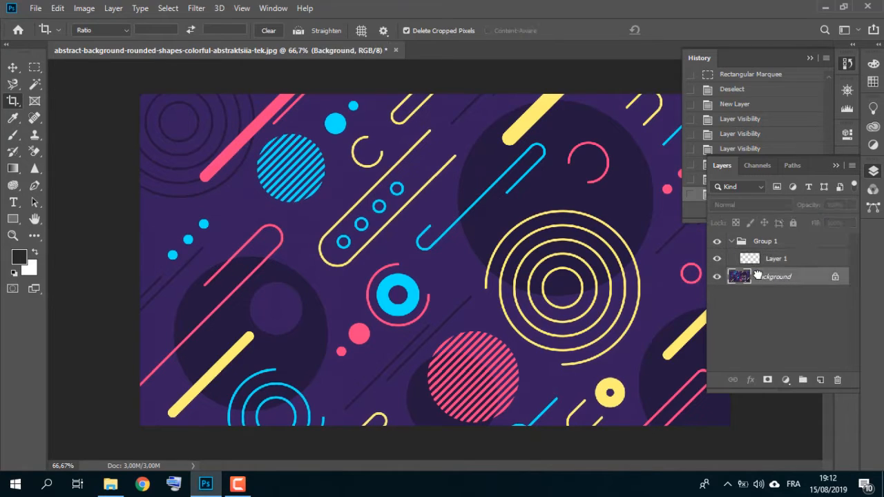
double_click(821, 280)
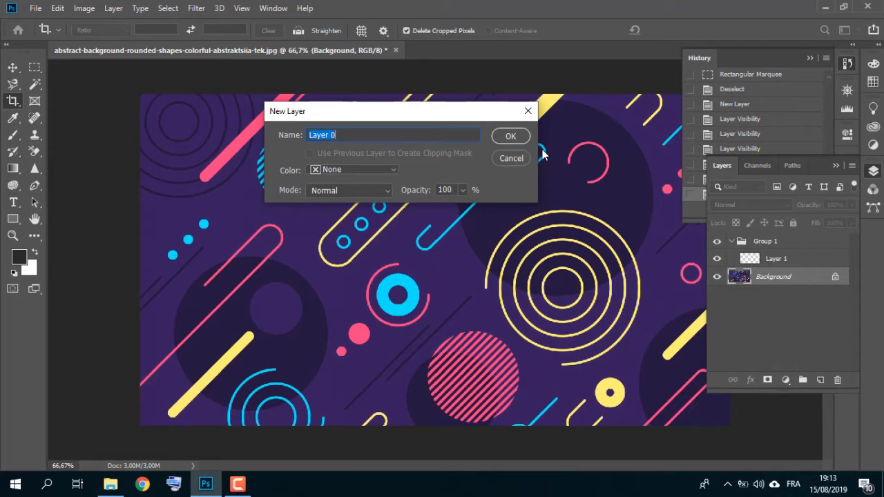
left_click(509, 136)
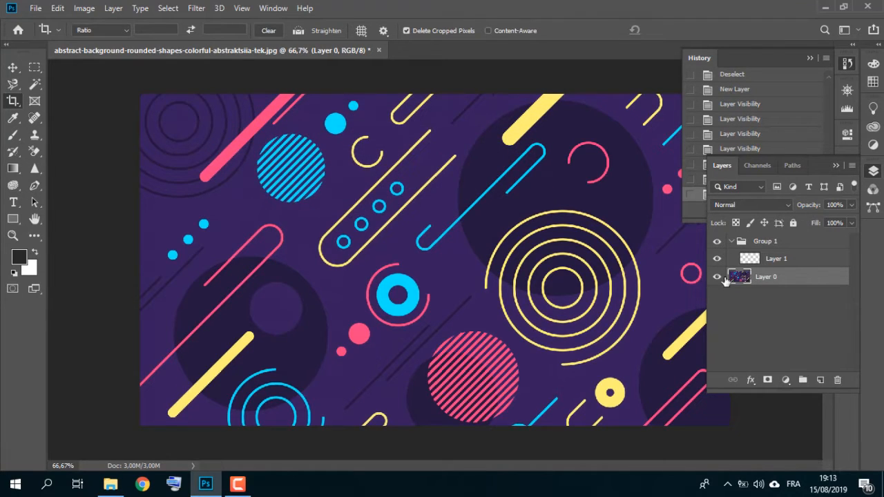
left_click_drag(740, 276, 740, 264)
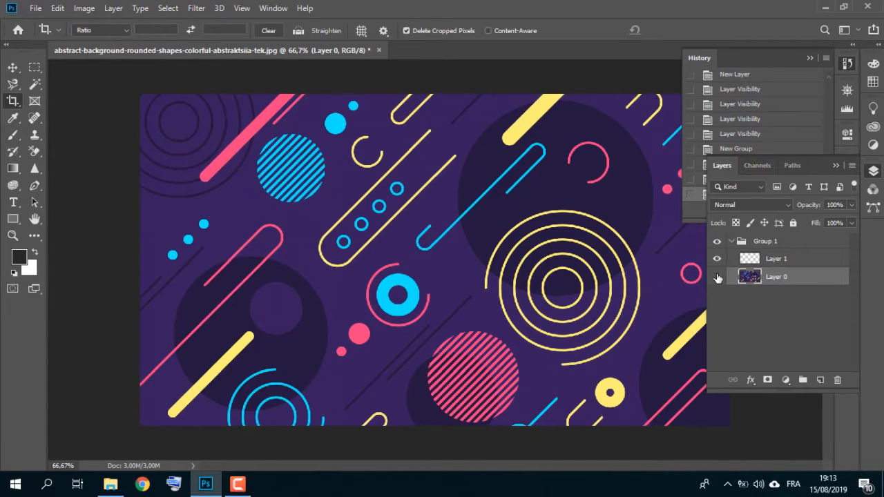
- Hide and reshow Layer 0, delete it, and undo the deletion
left_click(717, 276)
left_click(717, 276)
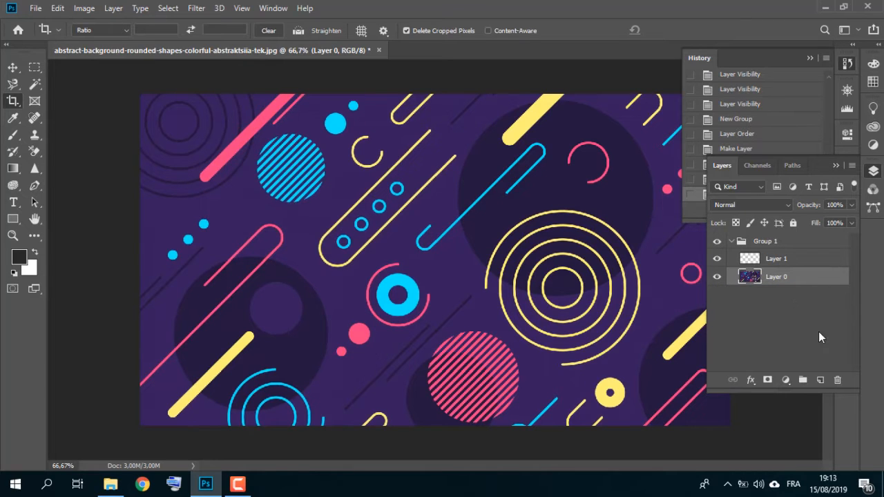
left_click(837, 381)
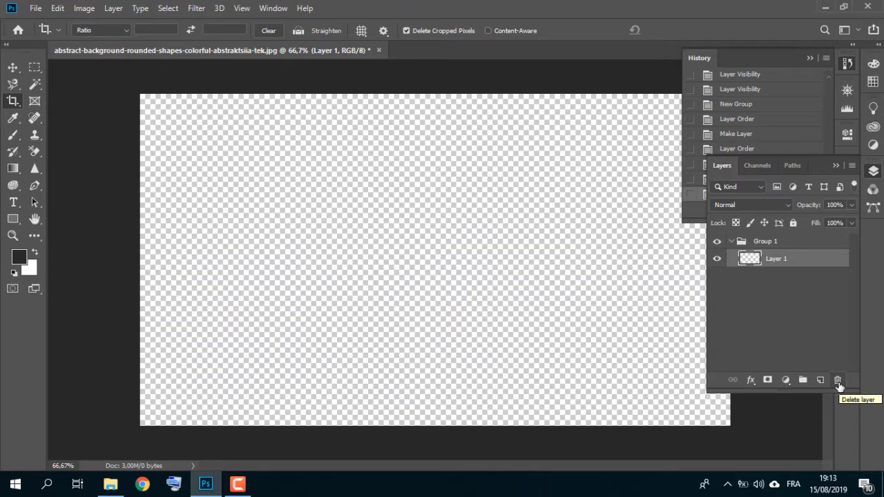
key("ctrl+z")
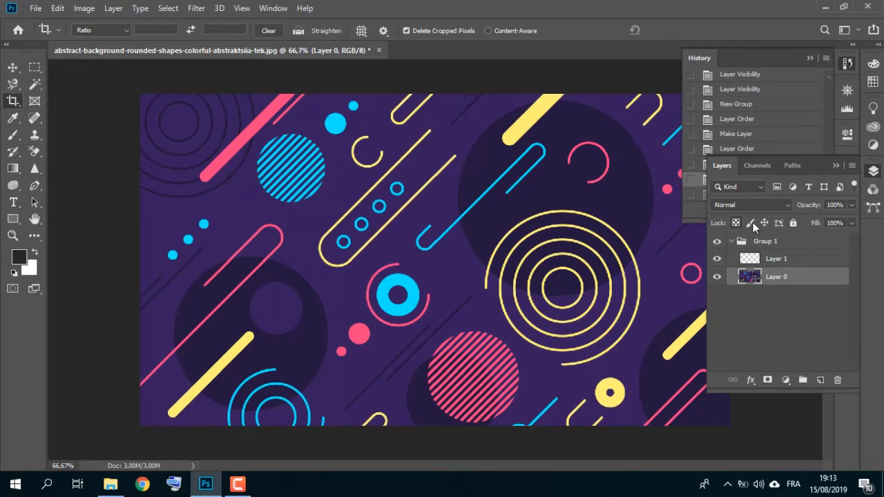
- Lock all properties of Layer 0 and release that lock
left_click(794, 223)
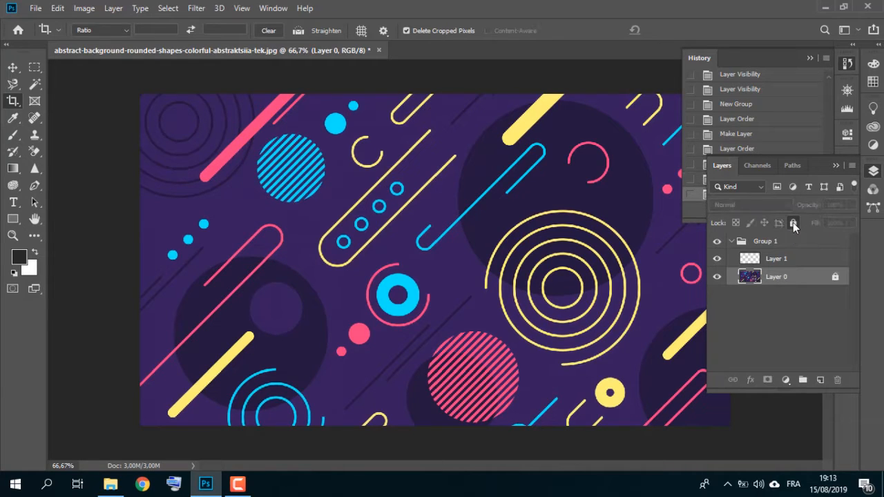
left_click(792, 223)
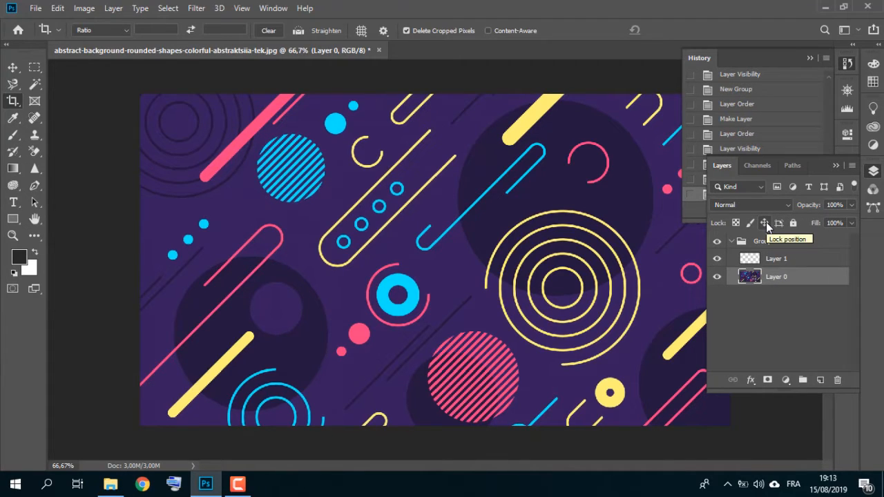
- Test Layer 0's position lock by trying to move the layer locked and unlocked, and undo the move
left_click(764, 222)
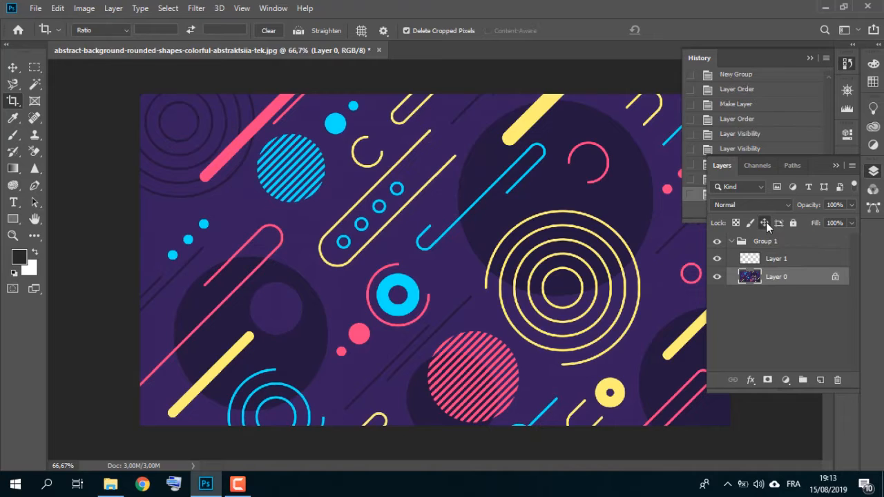
left_click(13, 68)
left_click_drag(478, 222, 385, 237)
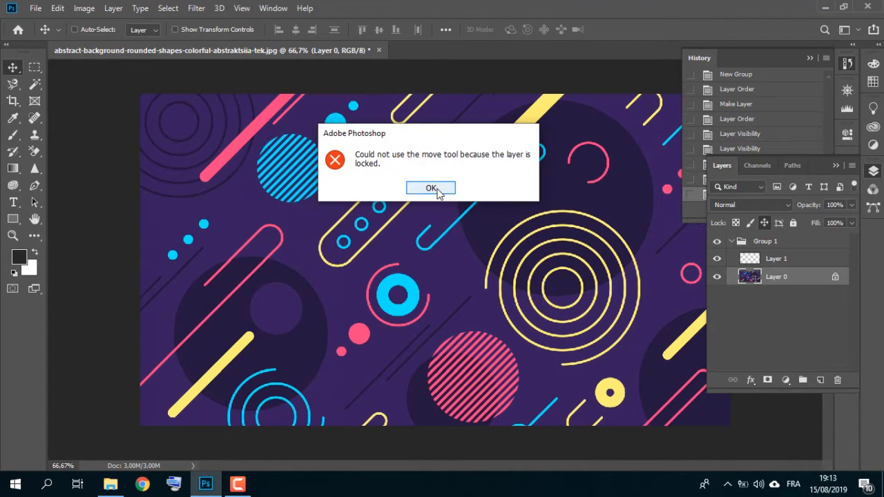
left_click(429, 188)
left_click(763, 222)
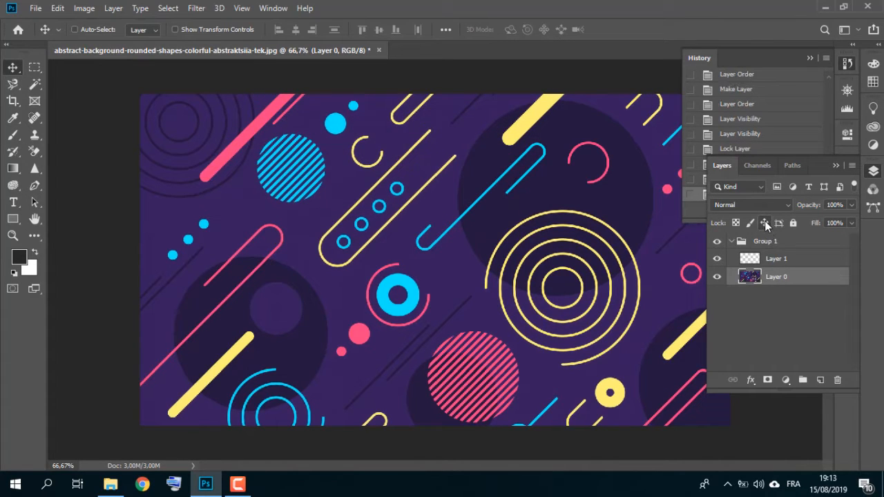
left_click_drag(432, 258, 468, 284)
key("ctrl+z")
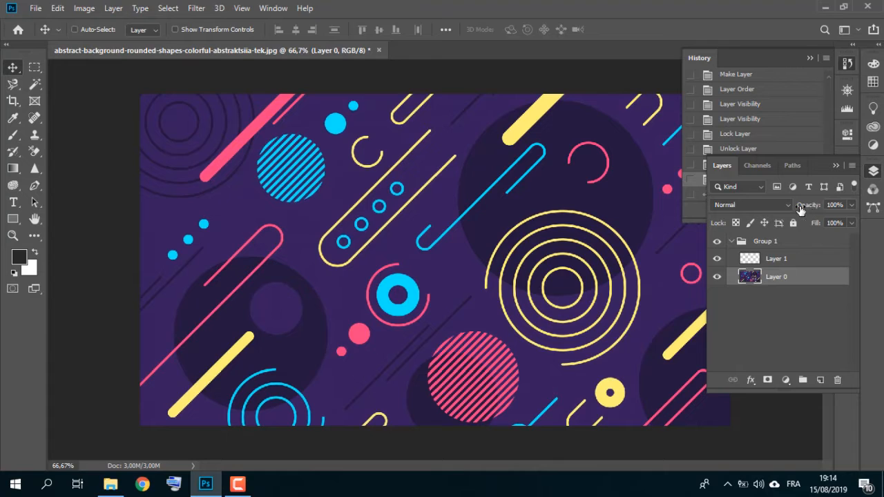
- Try reduced opacity and fill on Layer 0, returning both to 100%
mouse_move(809, 207)
left_mouse_down()
mouse_move(772, 204)
mouse_move(820, 209)
left_mouse_up()
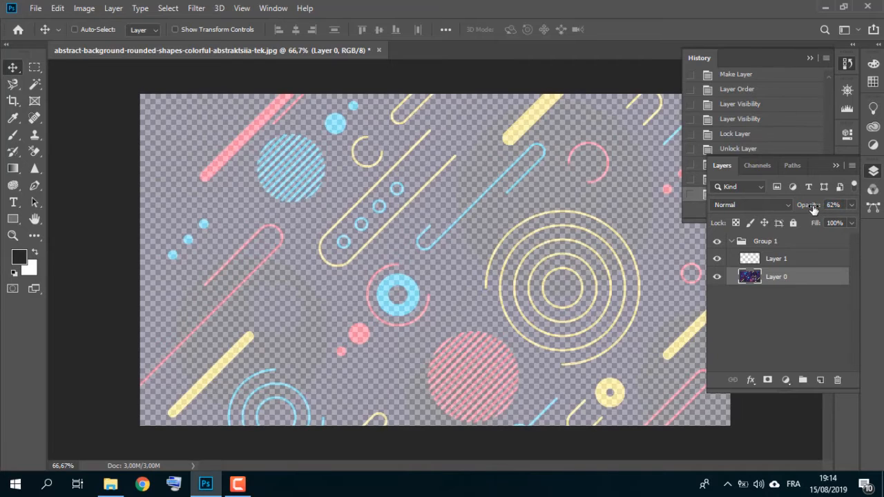
type("100")
key("Return")
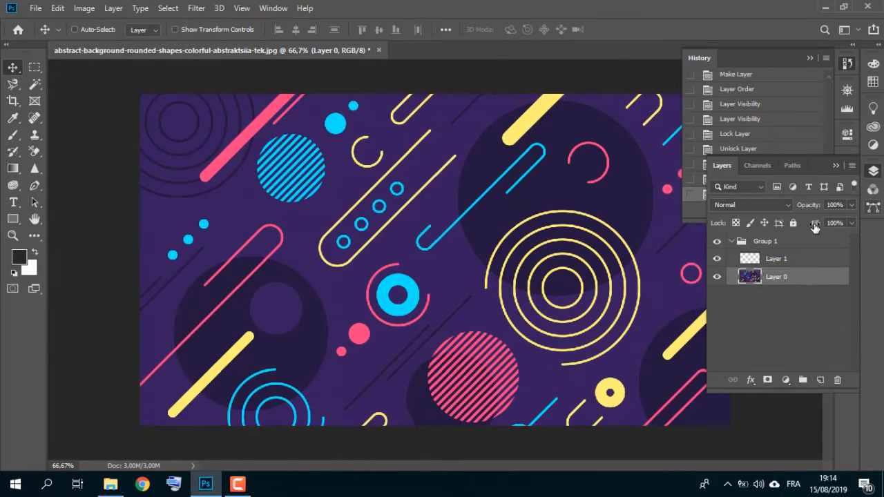
left_click_drag(812, 228, 868, 229)
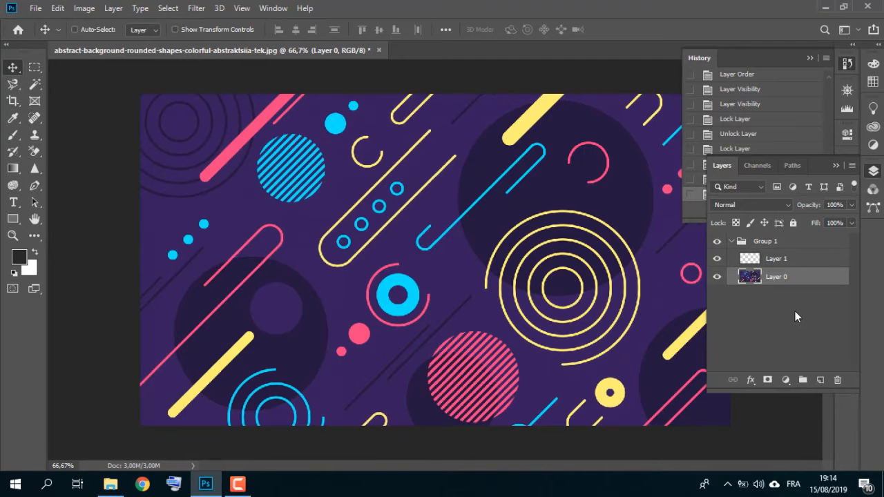
left_click(792, 314)
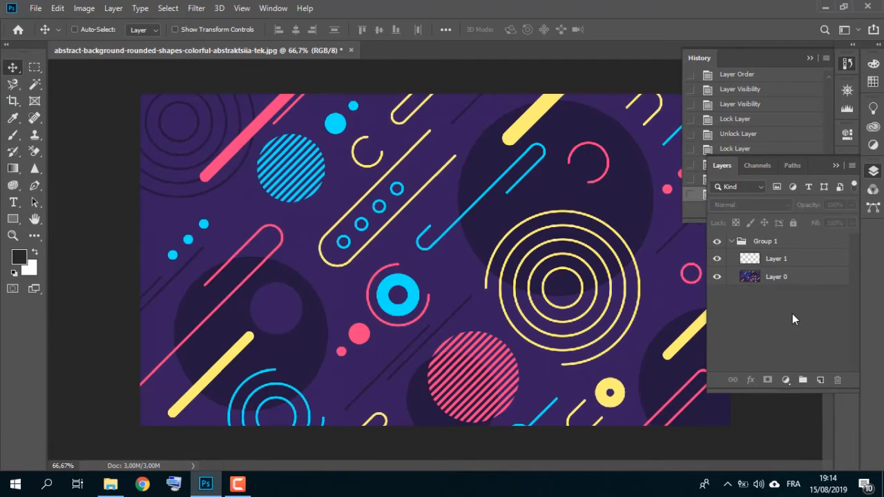
left_click(829, 278)
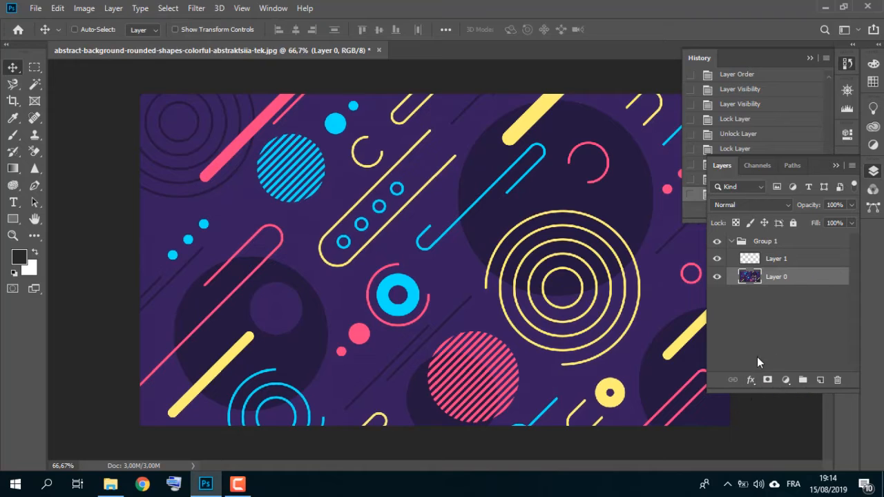
left_click(750, 379)
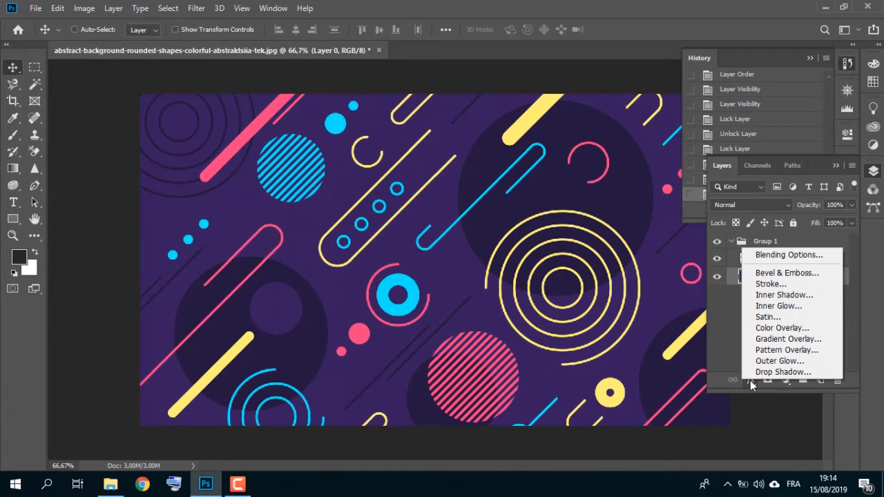
left_click(724, 341)
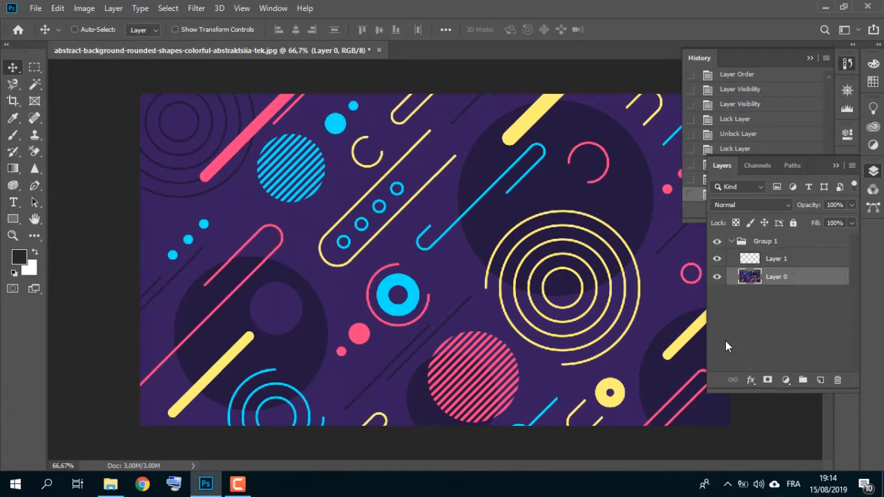
- Apply a Bevel & Emboss layer style to Layer 0
double_click(833, 279)
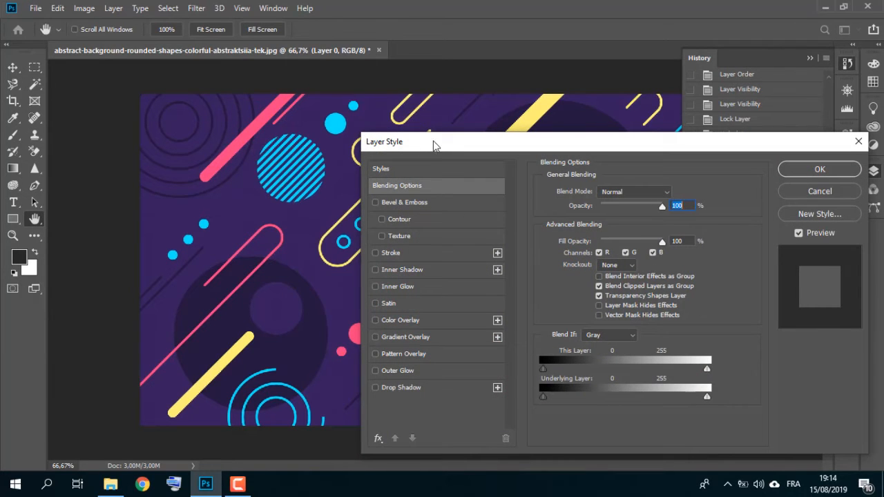
left_click_drag(434, 144, 133, 98)
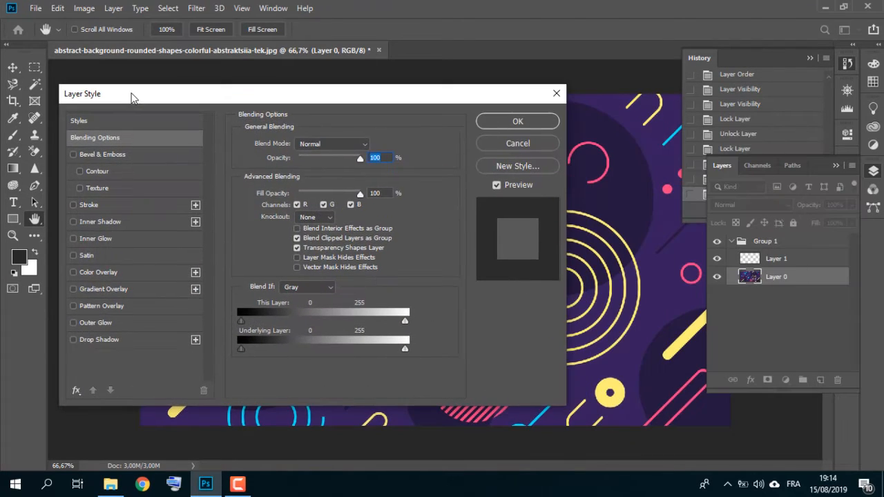
left_click(112, 153)
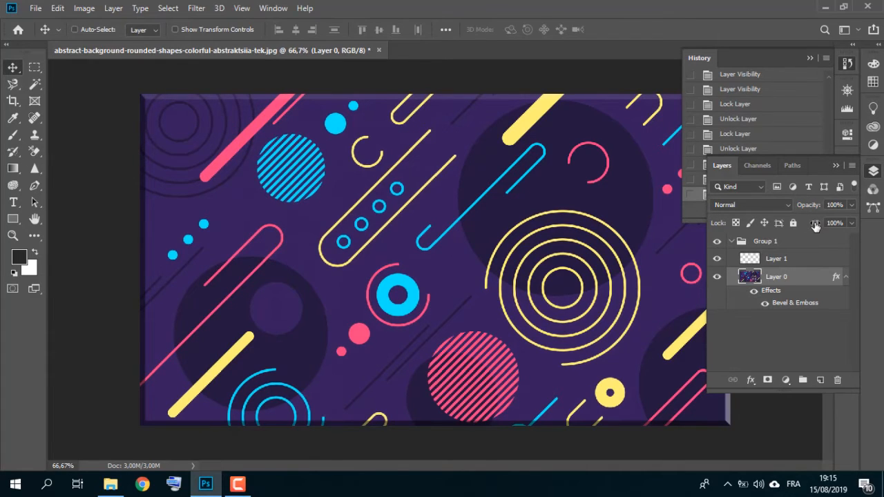
- Compare fill and opacity on the embossed Layer 0 by lowering fill to 0%, and return both to 100%
left_click_drag(815, 228, 766, 230)
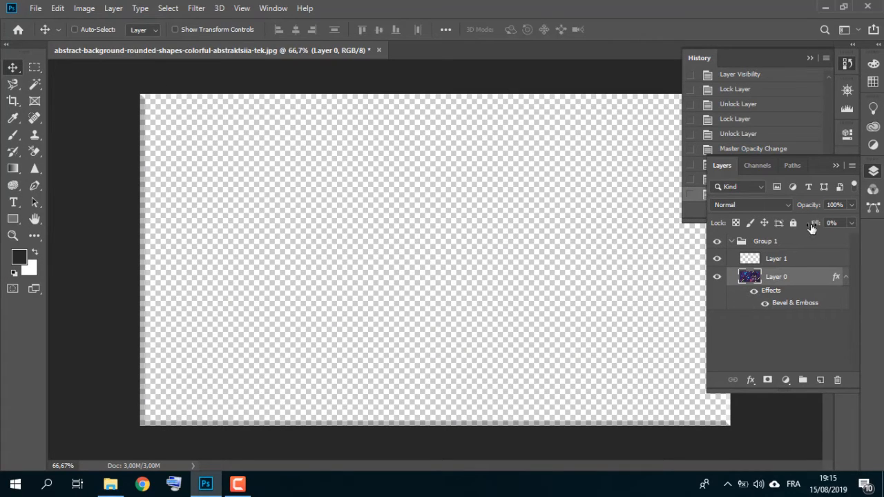
left_click_drag(812, 227, 881, 226)
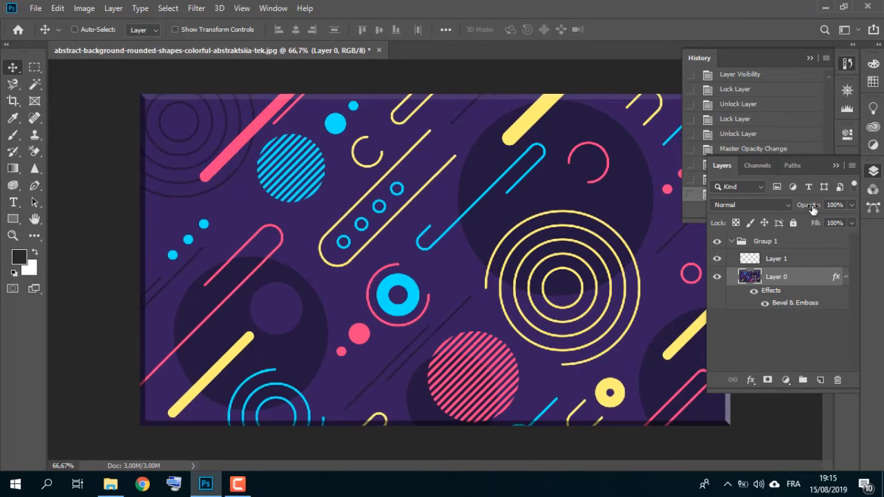
left_click_drag(812, 210, 838, 211)
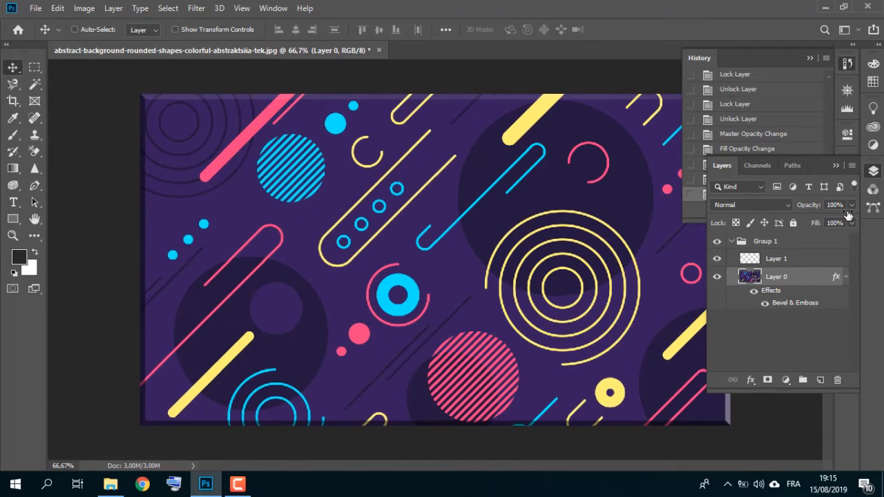
- Add a layer mask to Layer 0 and paint it black with the Brush to hide the artwork's centre and left areas
left_click(844, 278)
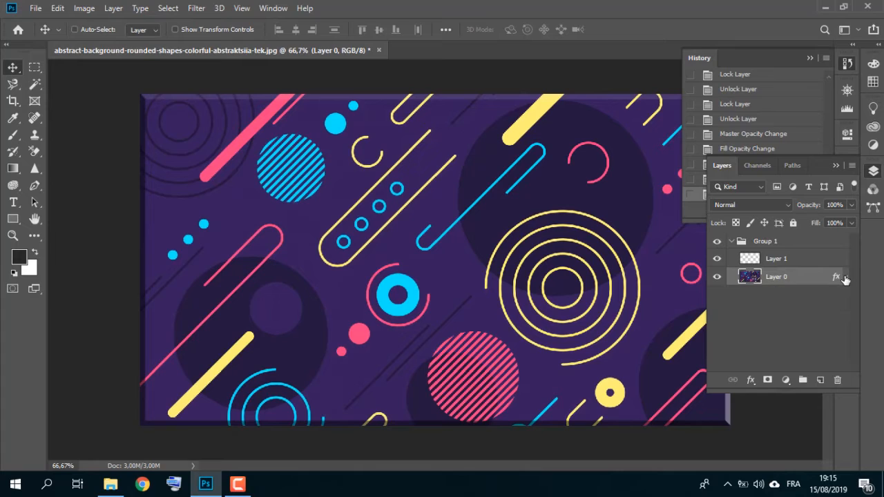
left_click(767, 380)
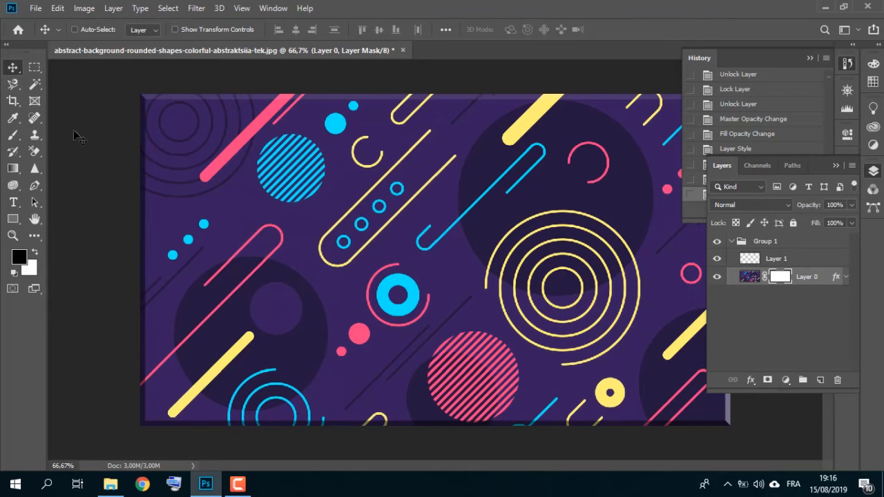
left_click(14, 136)
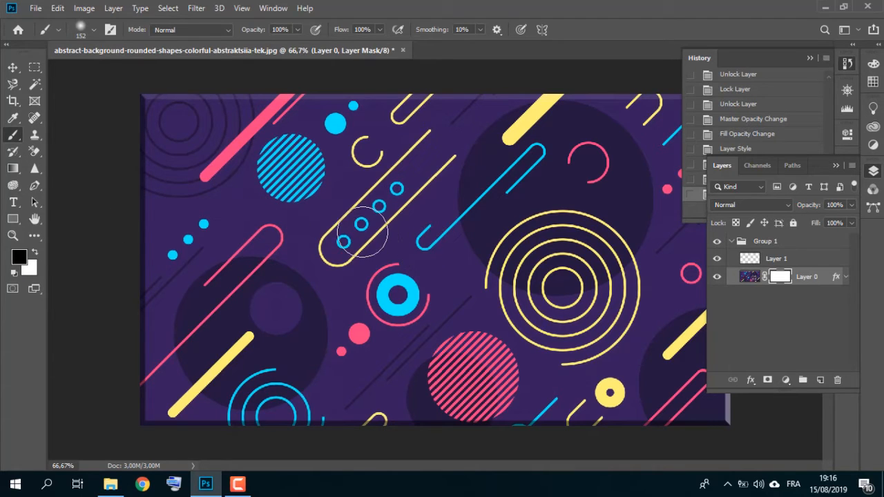
left_click(362, 233)
mouse_move(362, 232)
left_mouse_down()
mouse_move(379, 211)
mouse_move(414, 215)
mouse_move(436, 255)
mouse_move(428, 270)
mouse_move(364, 265)
mouse_move(364, 214)
mouse_move(408, 187)
mouse_move(449, 228)
mouse_move(441, 260)
mouse_move(359, 263)
mouse_move(379, 167)
mouse_move(420, 175)
mouse_move(445, 243)
mouse_move(413, 258)
mouse_move(362, 245)
mouse_move(427, 217)
mouse_move(451, 253)
mouse_move(408, 285)
mouse_move(417, 195)
mouse_move(455, 214)
mouse_move(455, 235)
mouse_move(416, 245)
mouse_move(424, 188)
mouse_move(467, 206)
mouse_move(448, 235)
mouse_move(421, 193)
mouse_move(467, 206)
mouse_move(484, 265)
mouse_move(540, 290)
mouse_move(551, 251)
mouse_move(502, 182)
left_mouse_up()
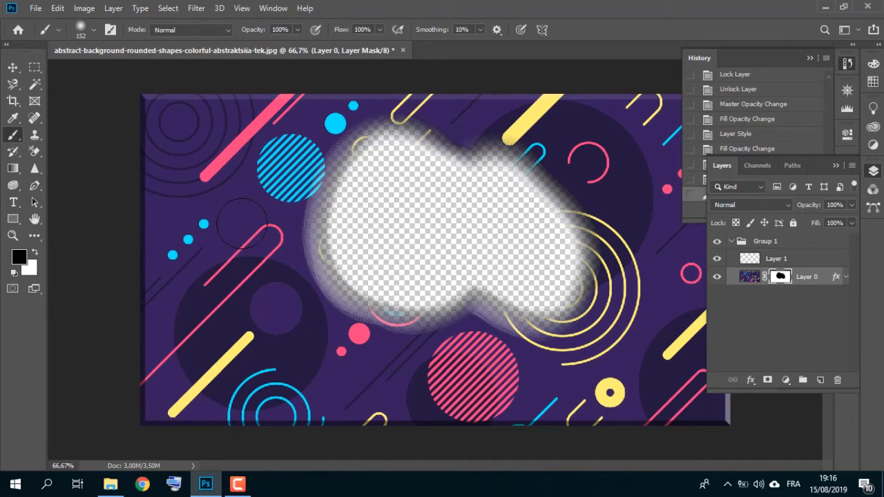
left_click(215, 295)
mouse_move(215, 294)
left_mouse_down()
mouse_move(233, 241)
mouse_move(261, 237)
mouse_move(265, 328)
mouse_move(233, 290)
mouse_move(282, 255)
mouse_move(230, 298)
left_mouse_up()
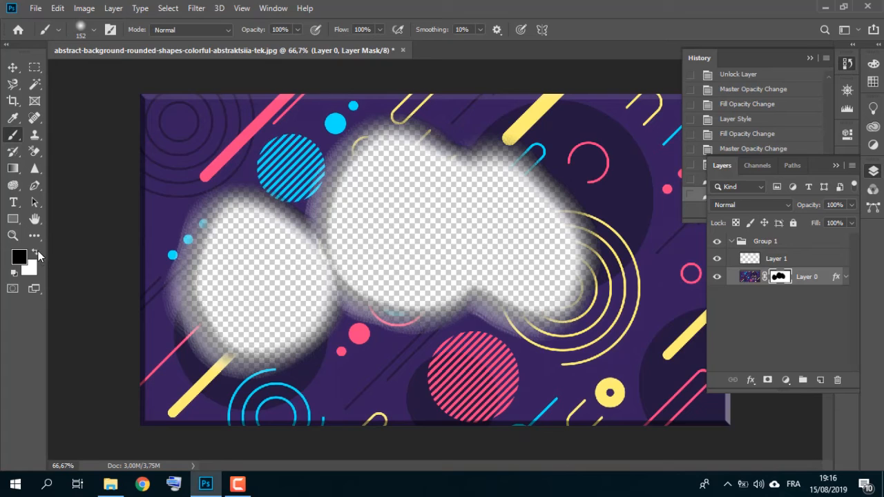
- Paint white on Layer 0's mask to restore most of the hidden artwork in the centre and on the left
key("x")
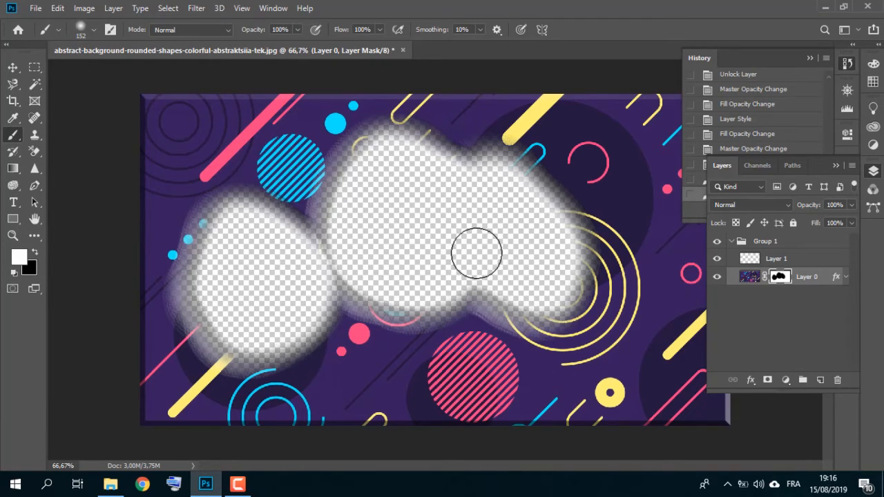
mouse_move(567, 327)
left_mouse_down()
mouse_move(566, 237)
mouse_move(618, 304)
mouse_move(514, 296)
mouse_move(579, 189)
mouse_move(516, 271)
mouse_move(507, 312)
mouse_move(509, 205)
mouse_move(446, 310)
mouse_move(537, 179)
mouse_move(495, 187)
mouse_move(433, 280)
mouse_move(480, 201)
mouse_move(443, 238)
mouse_move(414, 317)
mouse_move(443, 264)
mouse_move(350, 302)
mouse_move(345, 318)
mouse_move(258, 349)
mouse_move(260, 311)
mouse_move(176, 281)
mouse_move(210, 324)
mouse_move(386, 199)
mouse_move(331, 248)
mouse_move(297, 247)
mouse_move(394, 202)
mouse_move(410, 231)
mouse_move(325, 206)
left_mouse_up()
mouse_move(311, 308)
left_mouse_down()
mouse_move(193, 243)
mouse_move(201, 226)
mouse_move(270, 216)
left_mouse_up()
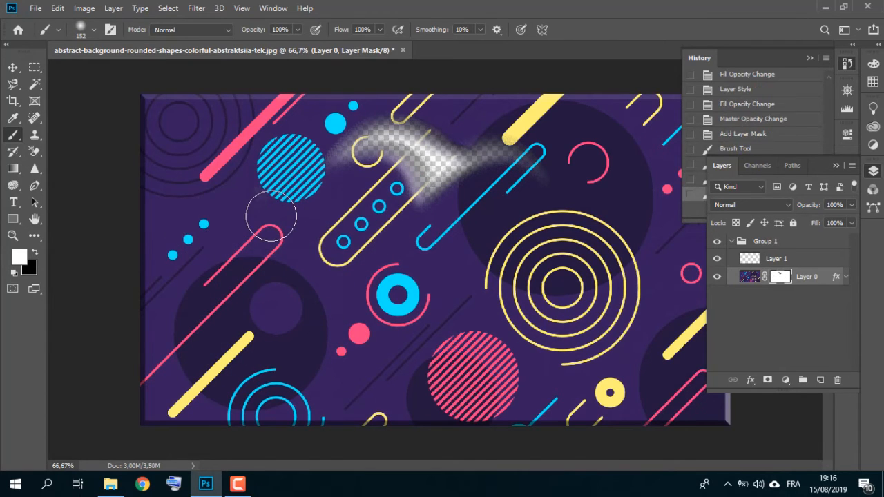
- Load Layer 0's mask as a selection and invert it
left_click(780, 277, "ctrl")
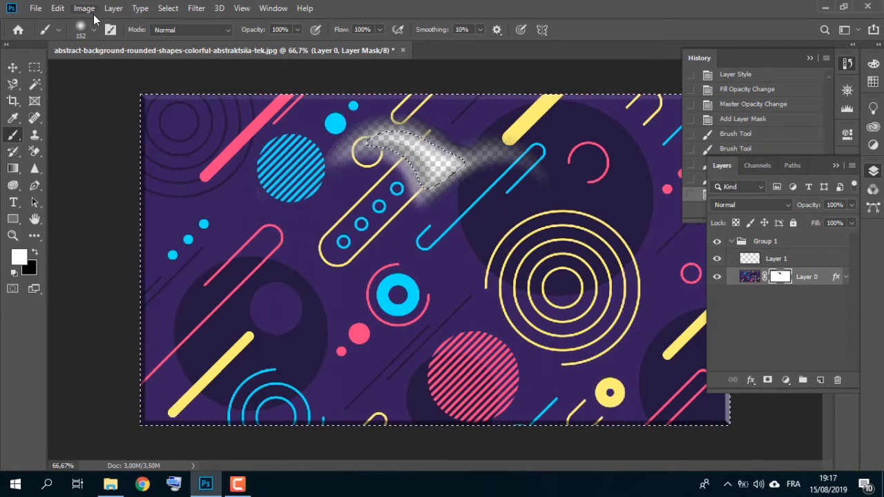
left_click(169, 9)
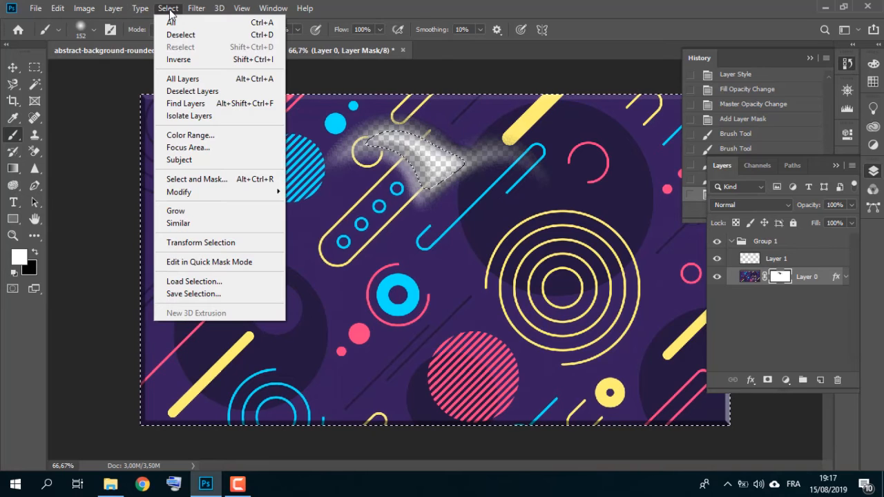
left_click(178, 60)
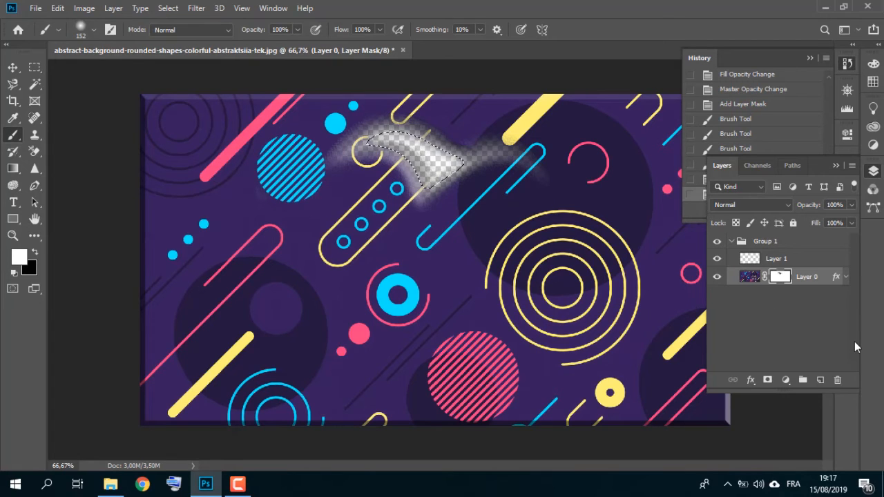
- In the mask-only view of Layer 0, clear the selection and paint a large black area across the middle, then return to the artwork
left_click(779, 277, "alt")
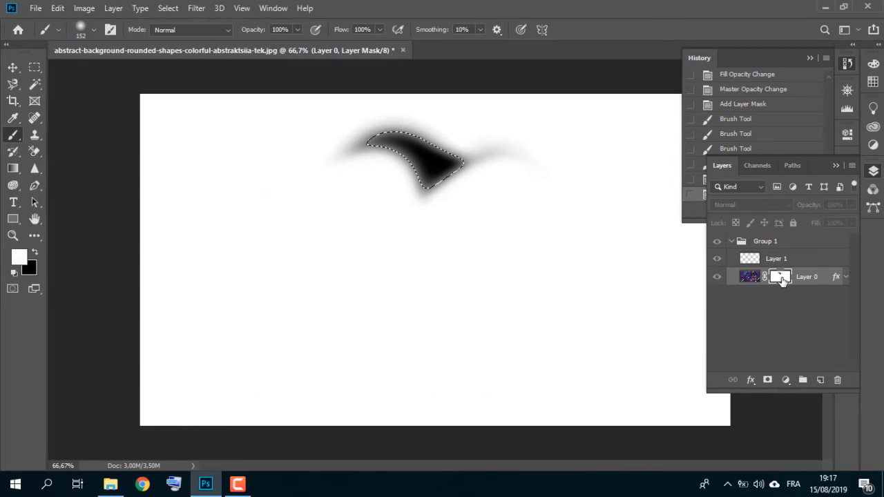
key("ctrl+d")
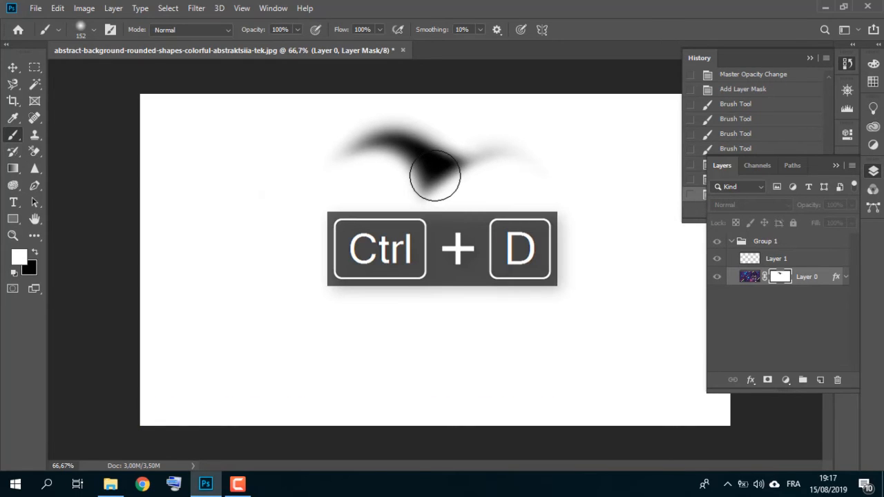
left_click(33, 253)
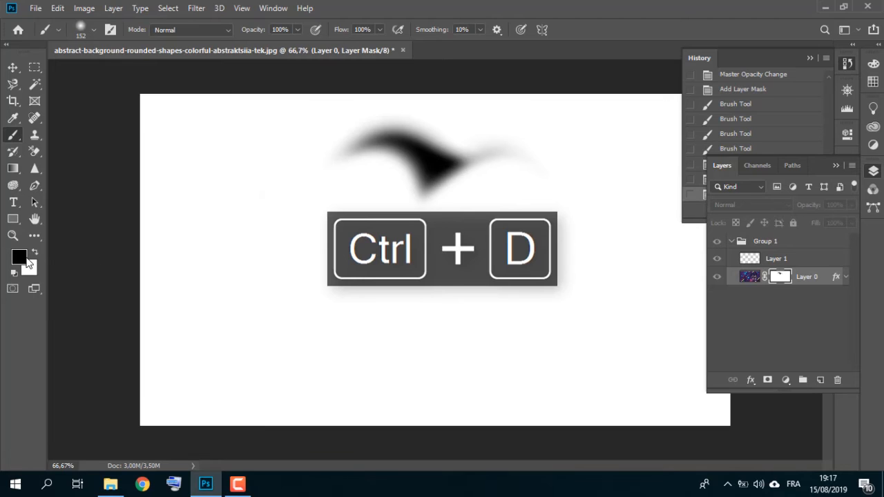
mouse_move(434, 272)
left_mouse_down()
mouse_move(309, 283)
mouse_move(469, 255)
mouse_move(289, 319)
mouse_move(429, 207)
mouse_move(460, 313)
mouse_move(561, 269)
mouse_move(582, 283)
mouse_move(535, 295)
mouse_move(544, 279)
mouse_move(530, 246)
left_mouse_up()
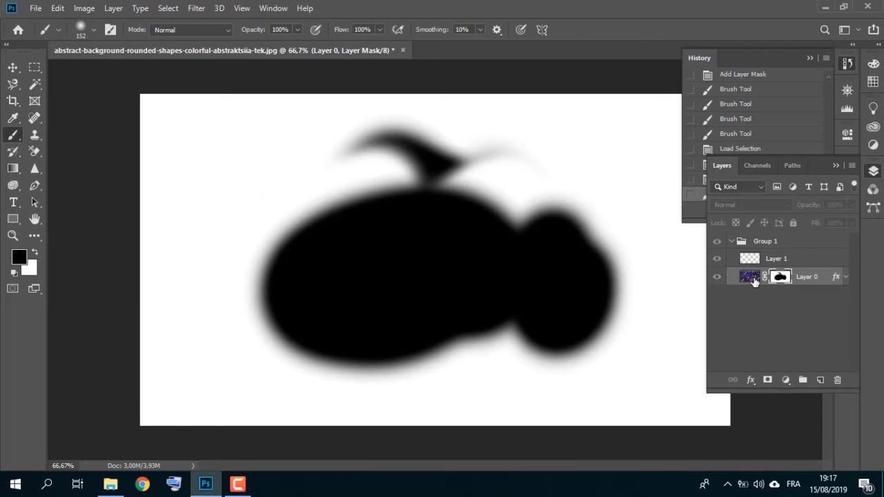
left_click(751, 278)
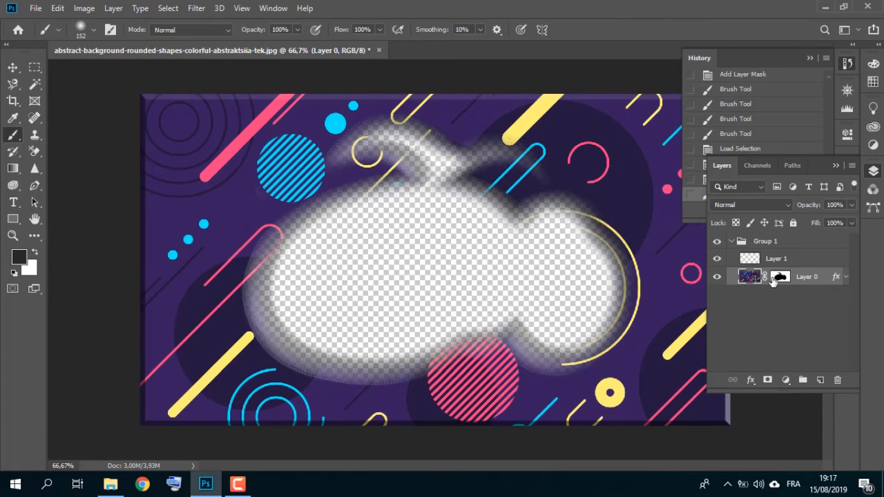
- Target Layer 0's mask instead of its image and paint black over the pink ring area at the upper right
left_click(775, 277)
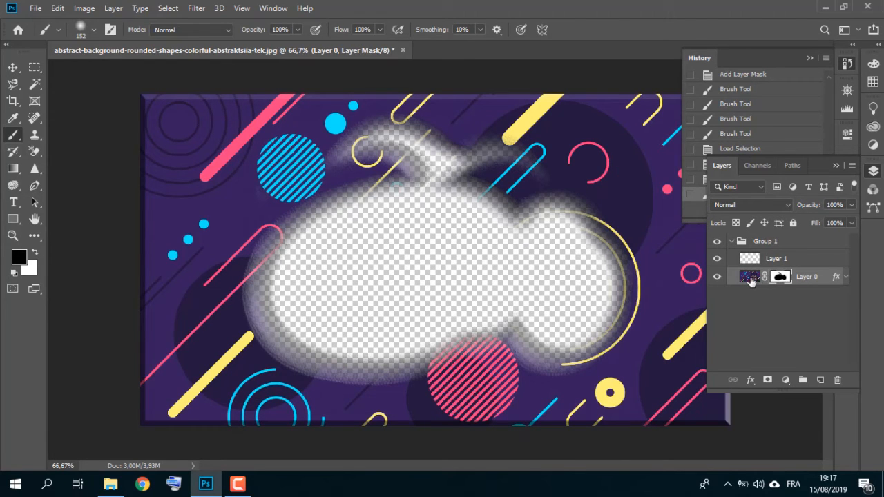
left_click(751, 280)
left_click(780, 278)
mouse_move(572, 195)
left_mouse_down()
mouse_move(557, 241)
mouse_move(598, 274)
left_mouse_up()
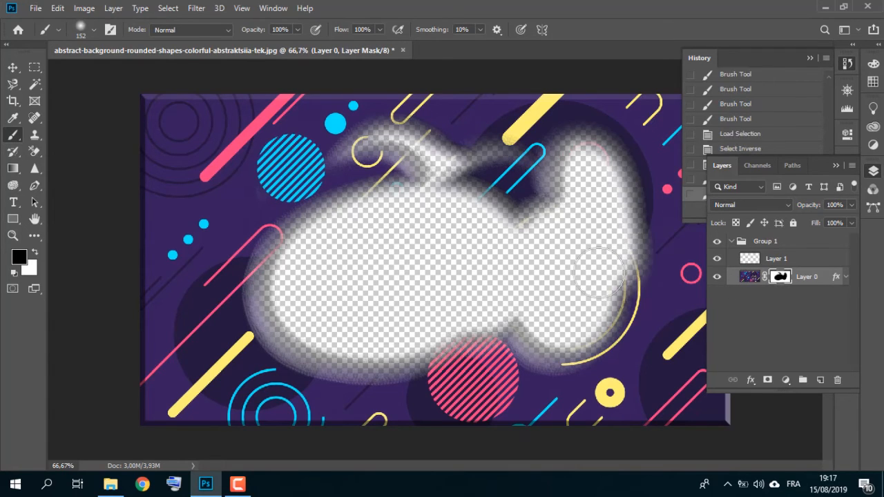
- Add a vector mask to Layer 0 and draw a closed, curved Pen path around the artwork's left half
left_click(767, 383)
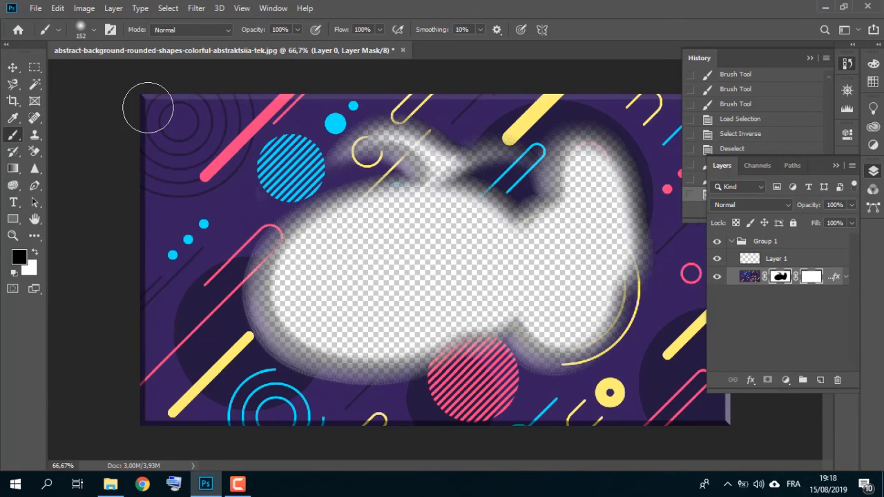
left_click(36, 184)
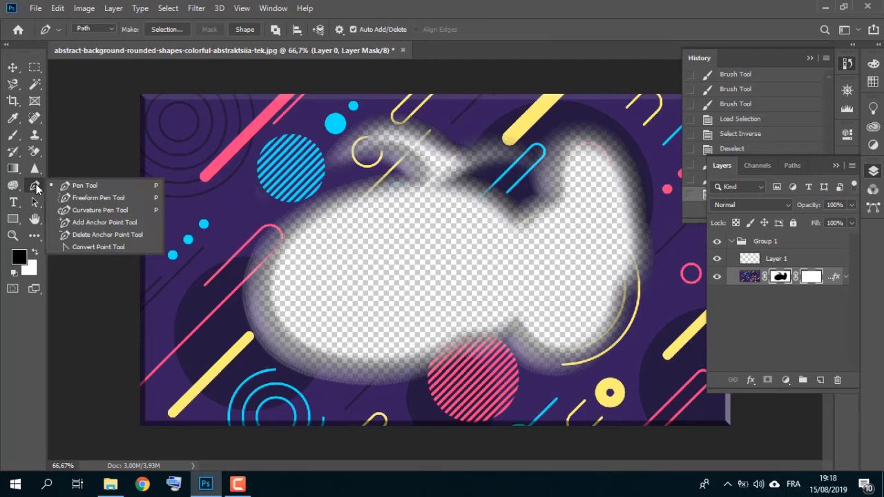
left_click(36, 187)
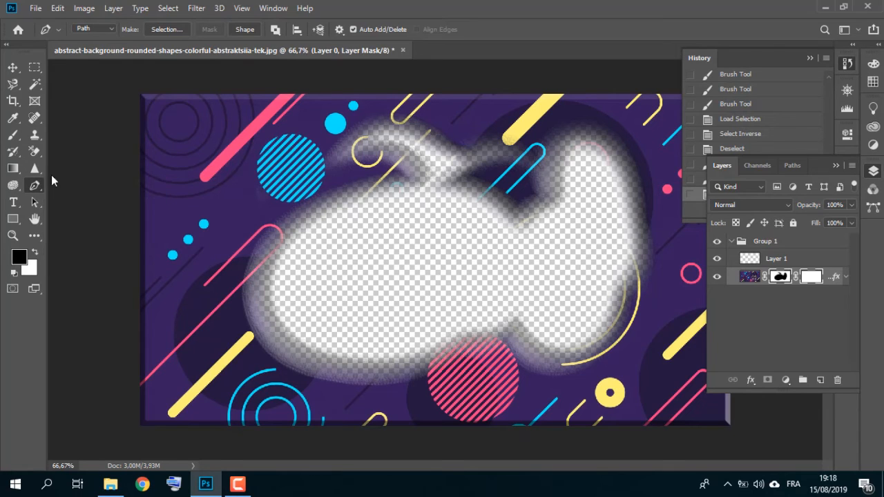
left_click(211, 193)
left_click_drag(347, 133, 420, 149)
left_click_drag(447, 243, 450, 270)
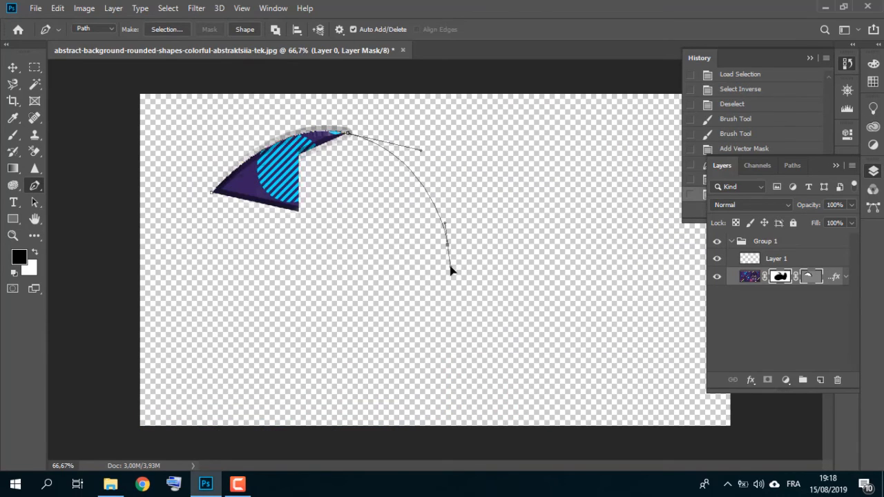
left_click_drag(391, 325, 316, 350)
left_click(222, 355)
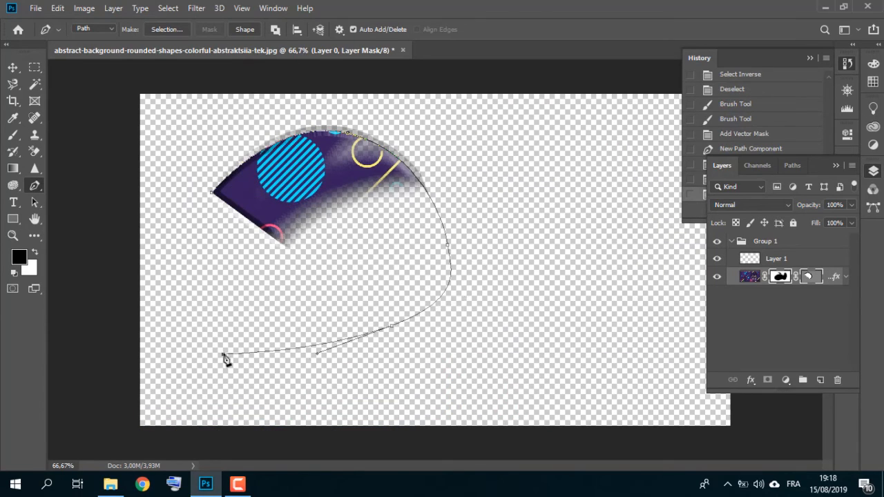
left_click_drag(221, 355, 167, 328)
left_click_drag(176, 269, 179, 251)
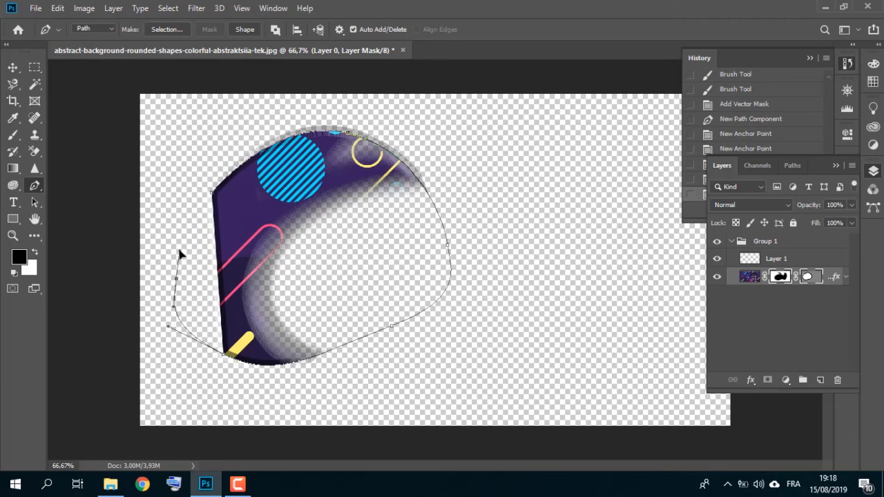
left_click(213, 200)
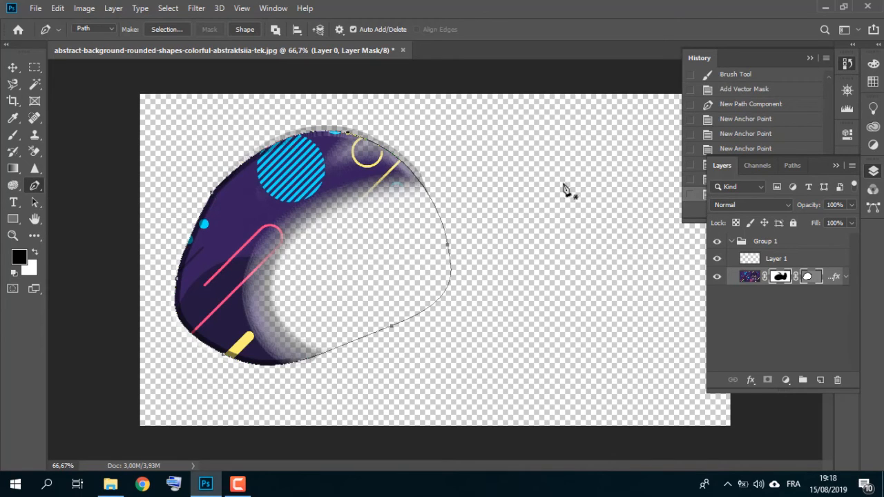
- Select Layer 1 and Layer 0 together and link them
left_click(788, 262)
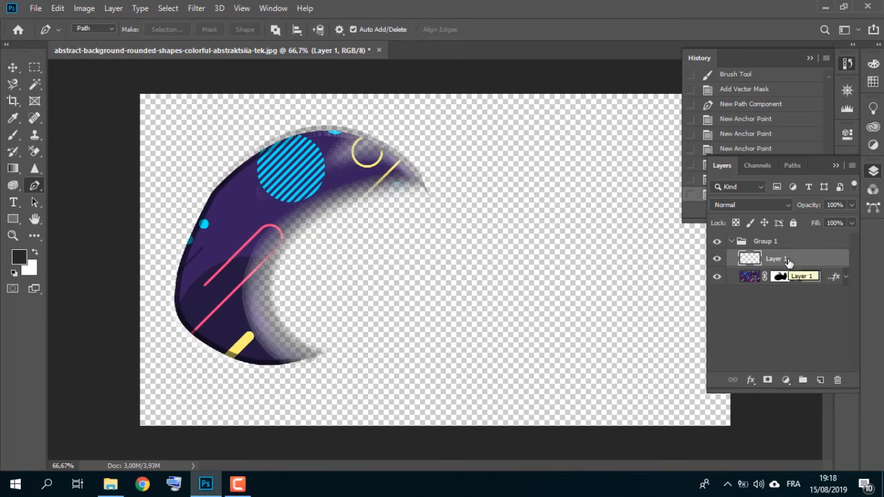
left_click(738, 279, "shift")
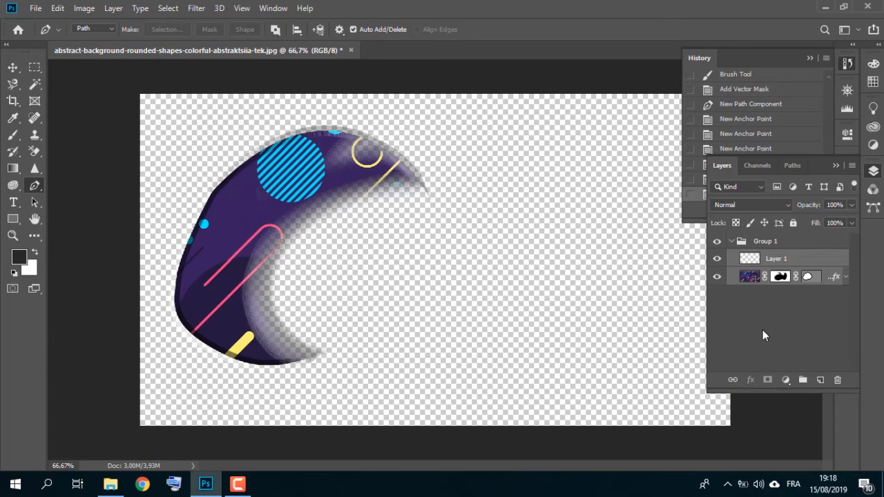
left_click(731, 380)
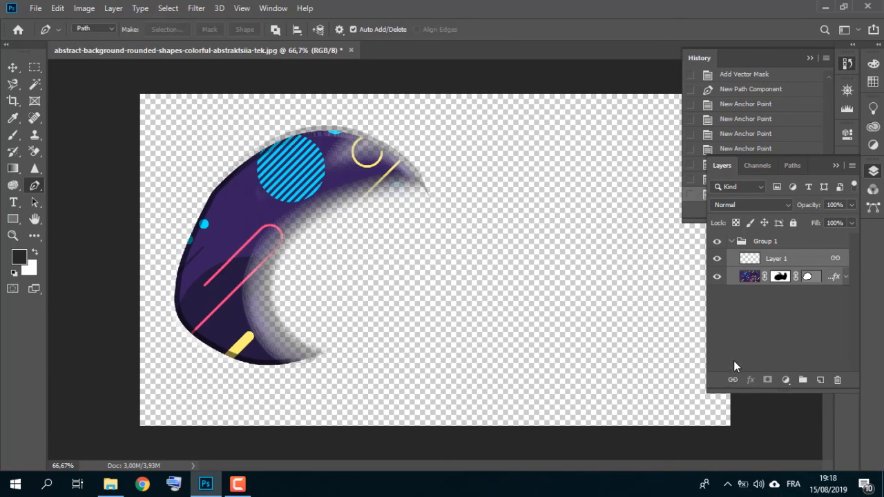
- Delete Layer 0's vector mask, keeping its painted layer mask
left_click(770, 258)
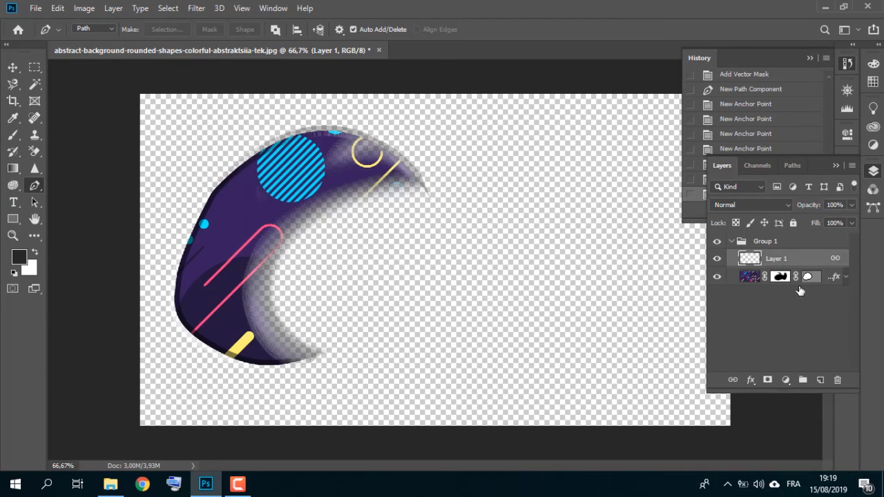
left_click_drag(812, 281, 837, 387)
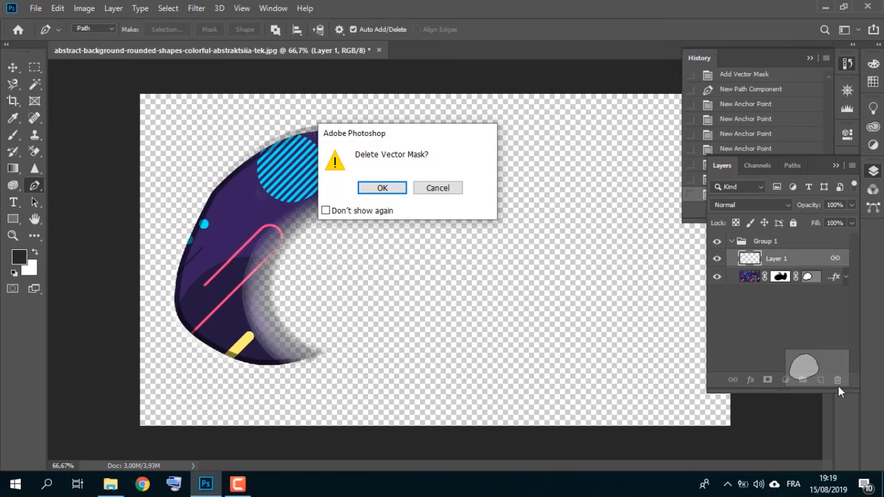
left_click(376, 188)
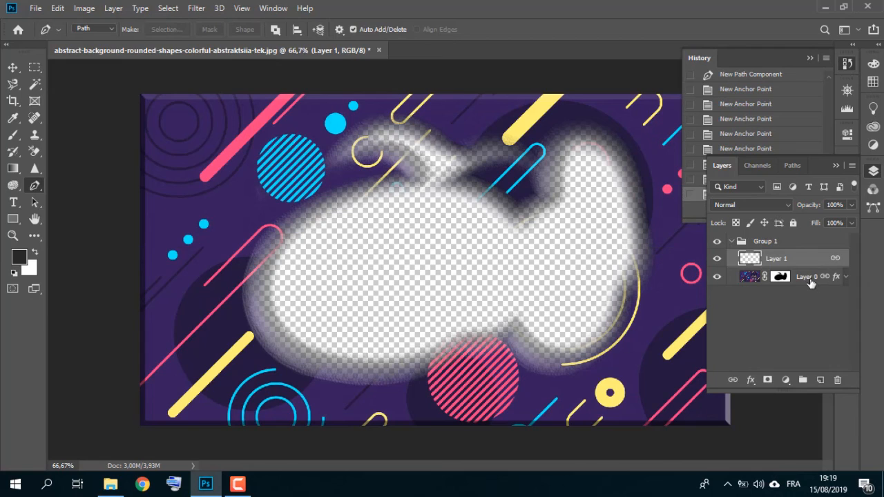
- Select Layer 0 and Layer 1 in turn to examine how the link between them is indicated
left_click(813, 283)
left_click(780, 260)
left_click(737, 281)
left_click(759, 264)
left_click(751, 282)
left_click(766, 267)
left_click(749, 279)
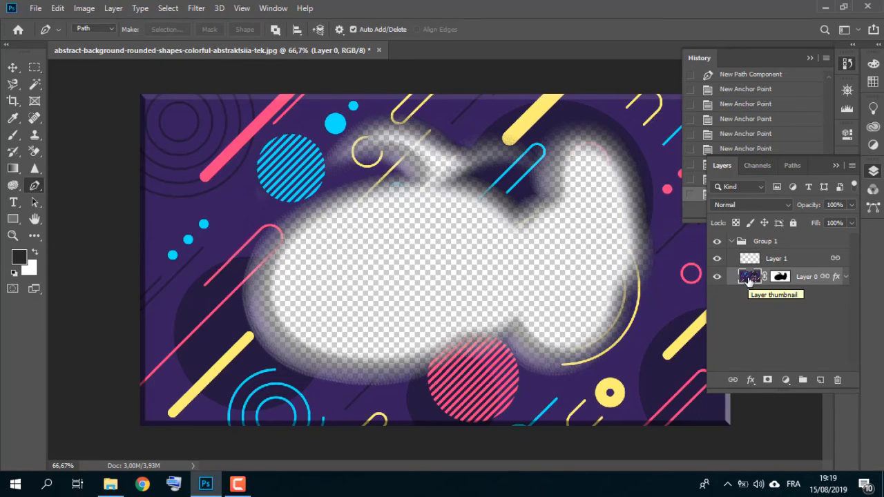